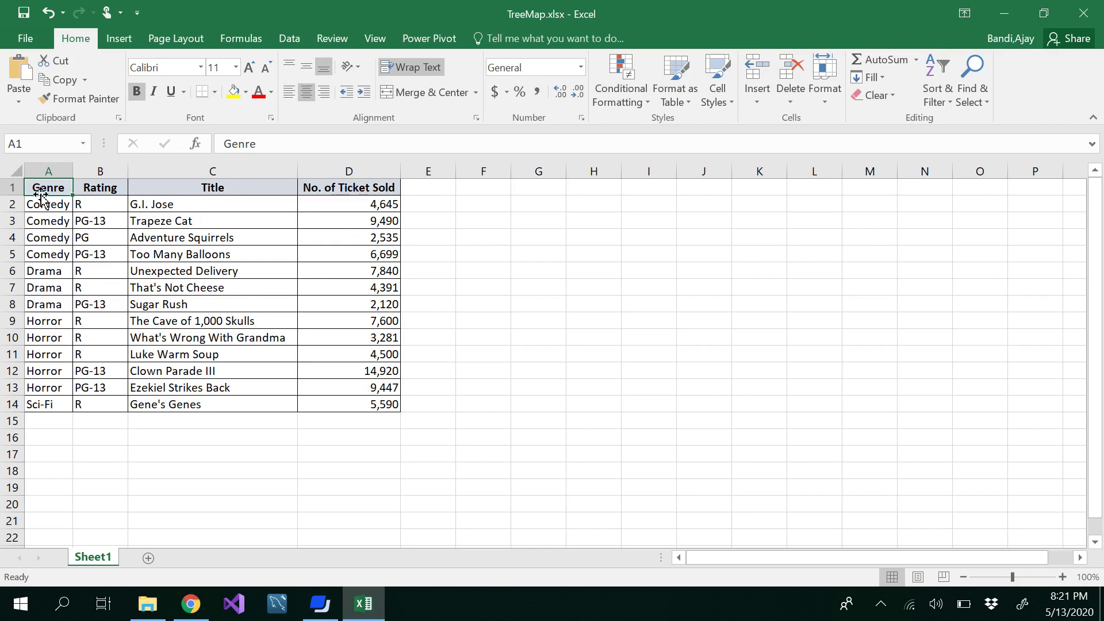
Insert a treemap chart from A1:D14, place it beside the table from column F, and enlarge it to about column N and row 21.
drag(43, 187, 340, 403)
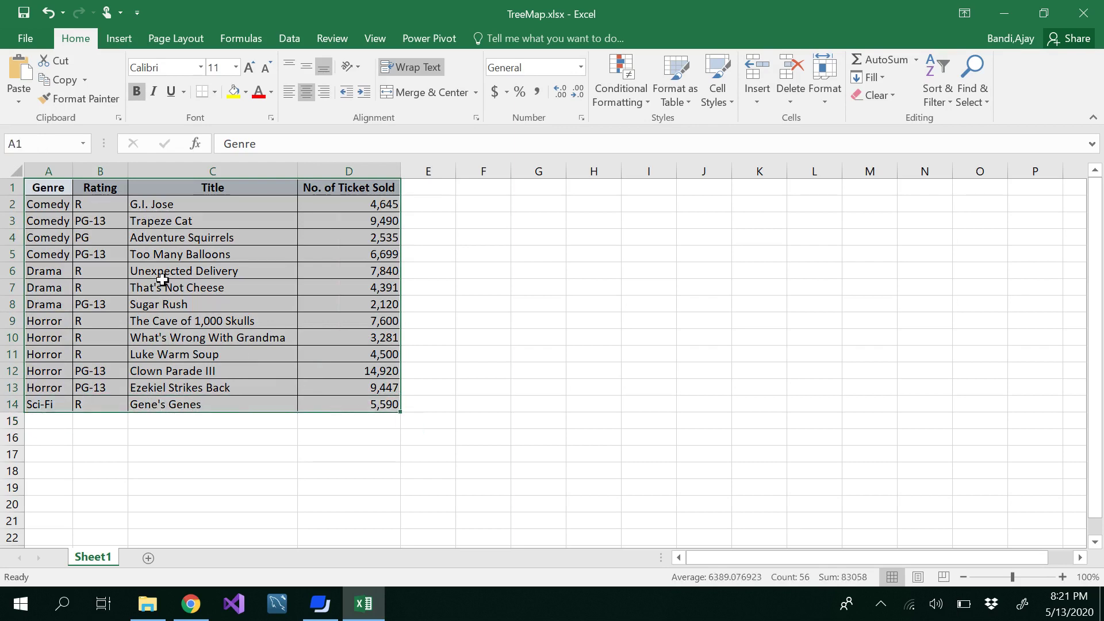
click(119, 40)
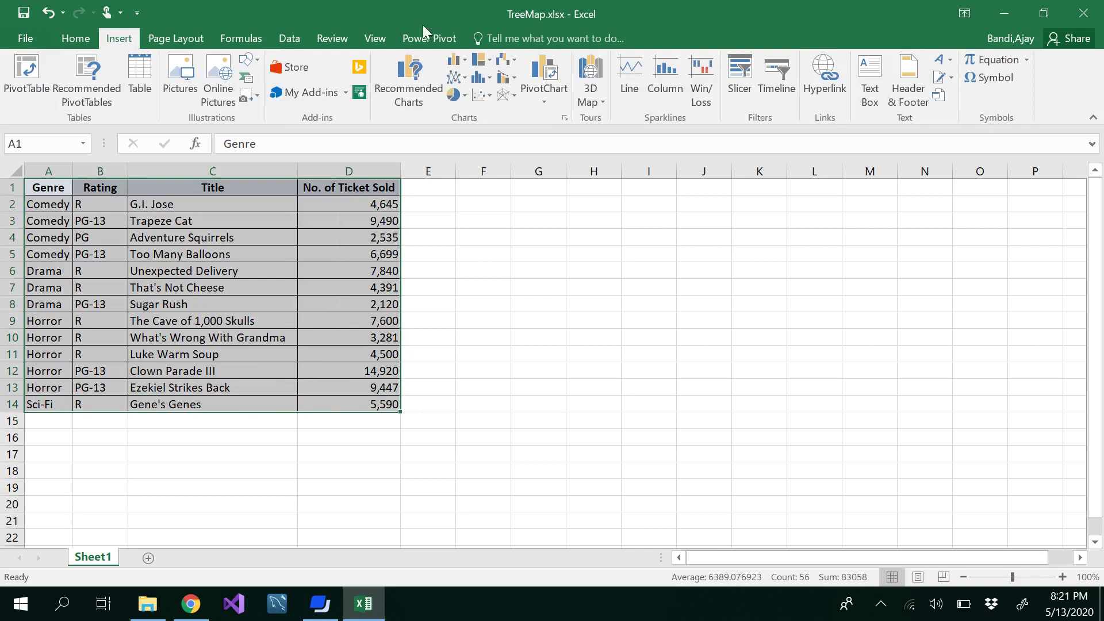
click(483, 60)
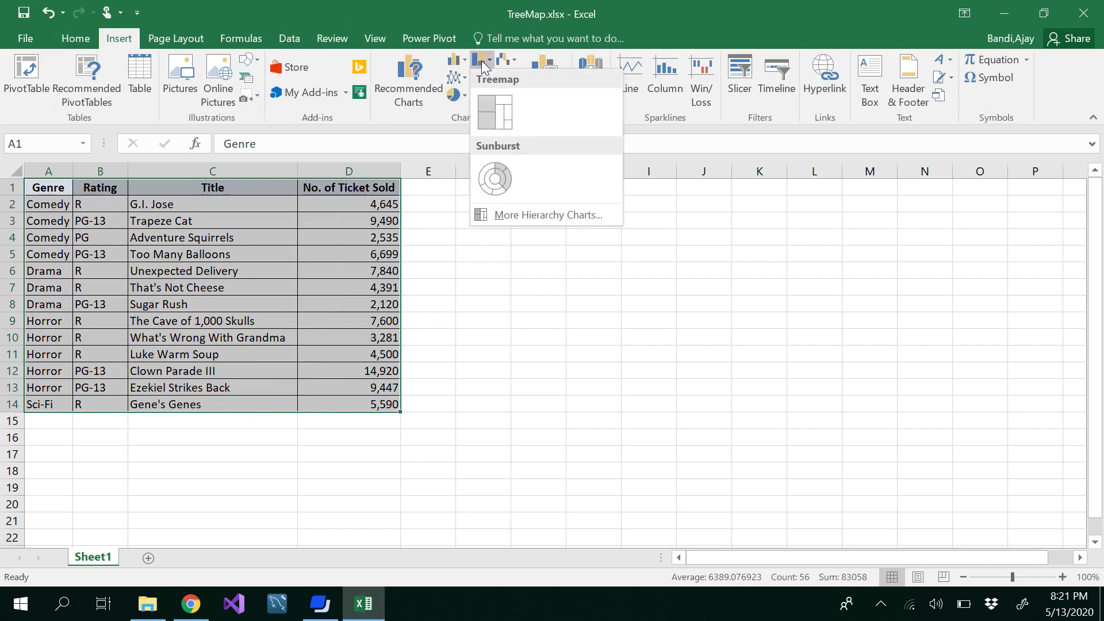
click(490, 114)
drag(449, 257, 533, 212)
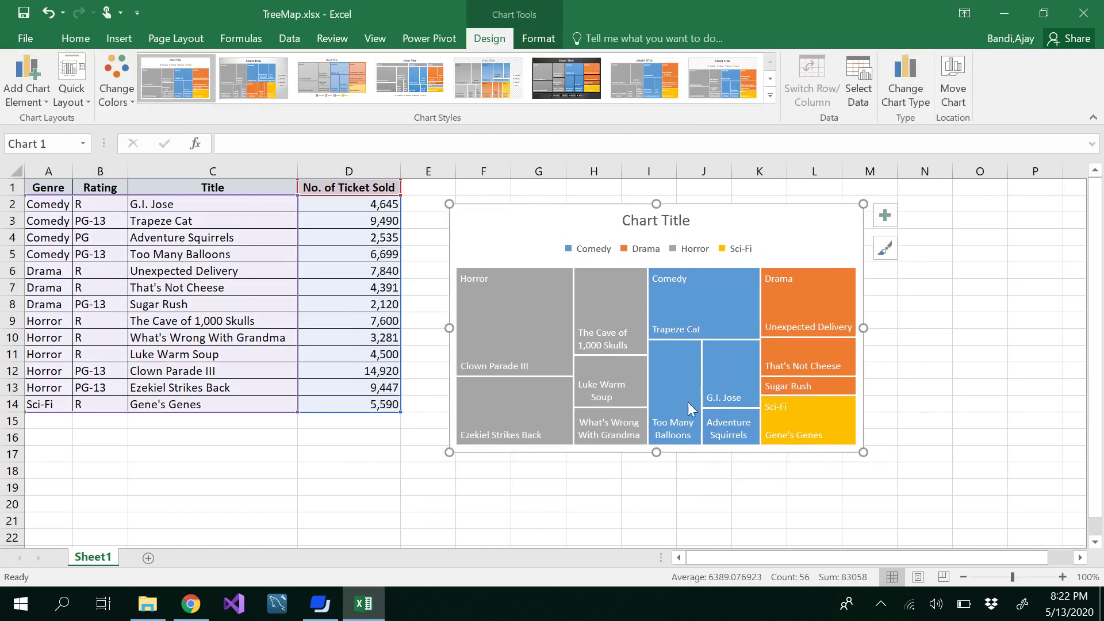
drag(864, 455, 932, 527)
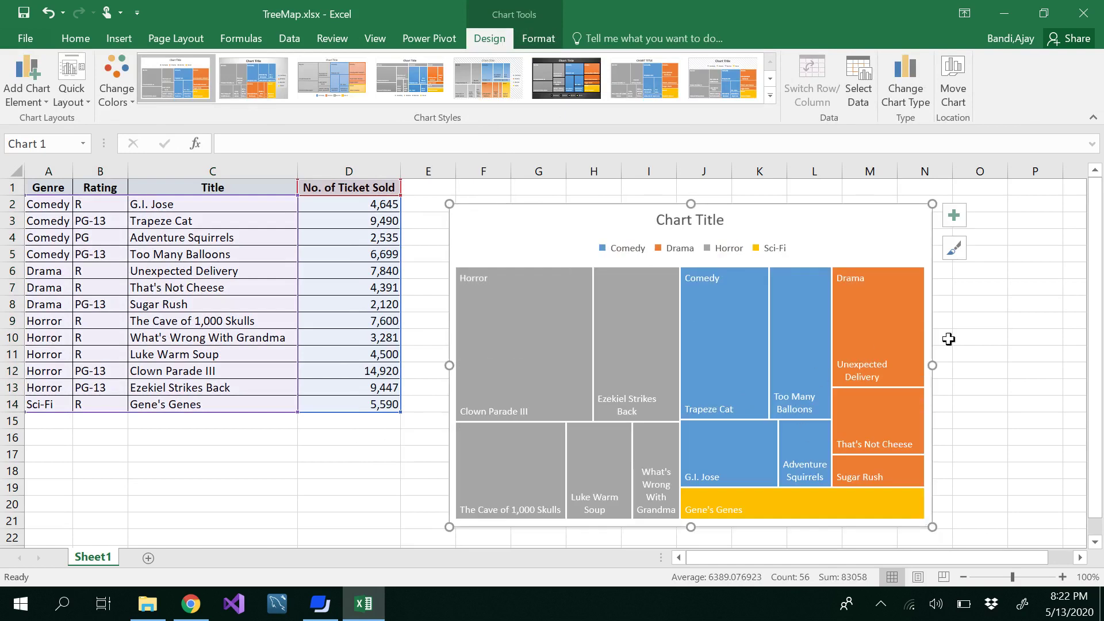
Inspect the values of the treemap's tiles, then move the chart farther from the table so it starts at about column K.
mouse_move(843, 402)
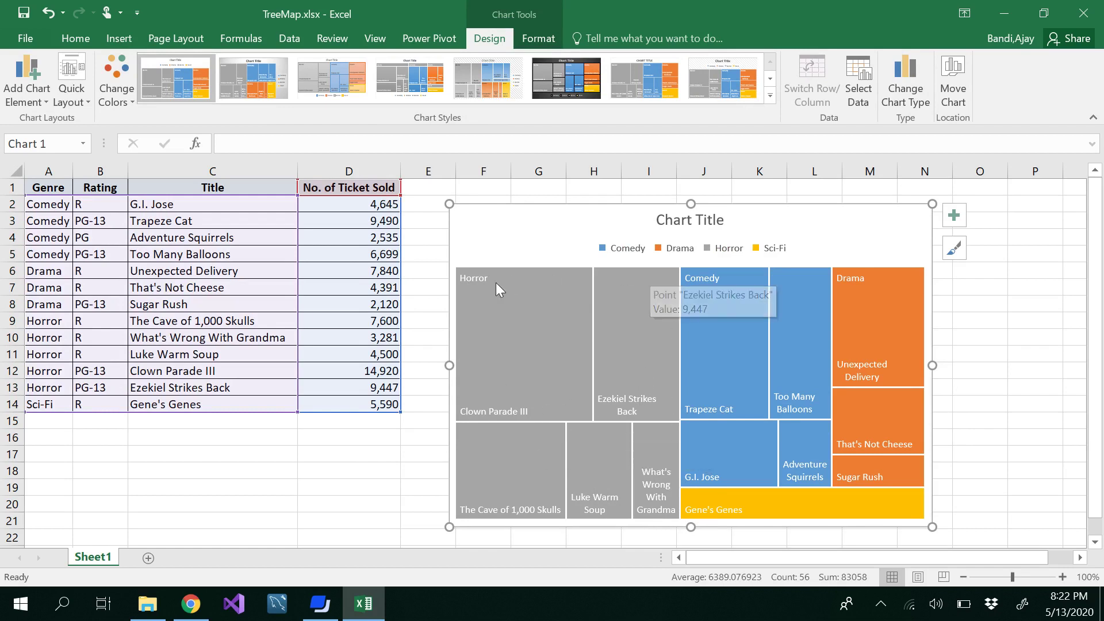
mouse_move(602, 481)
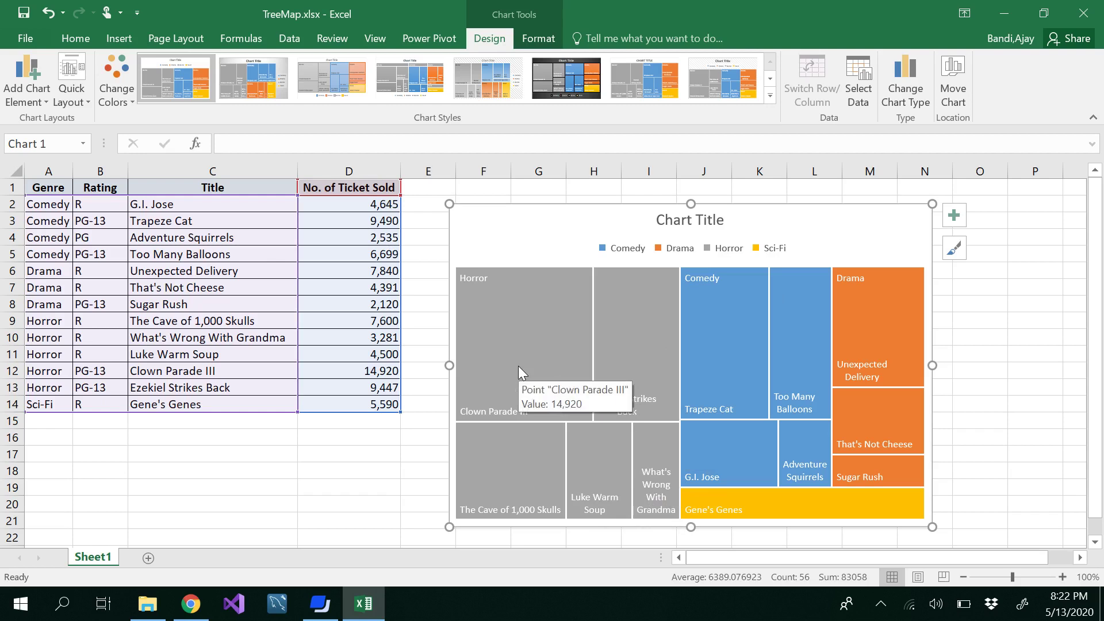
mouse_move(510, 412)
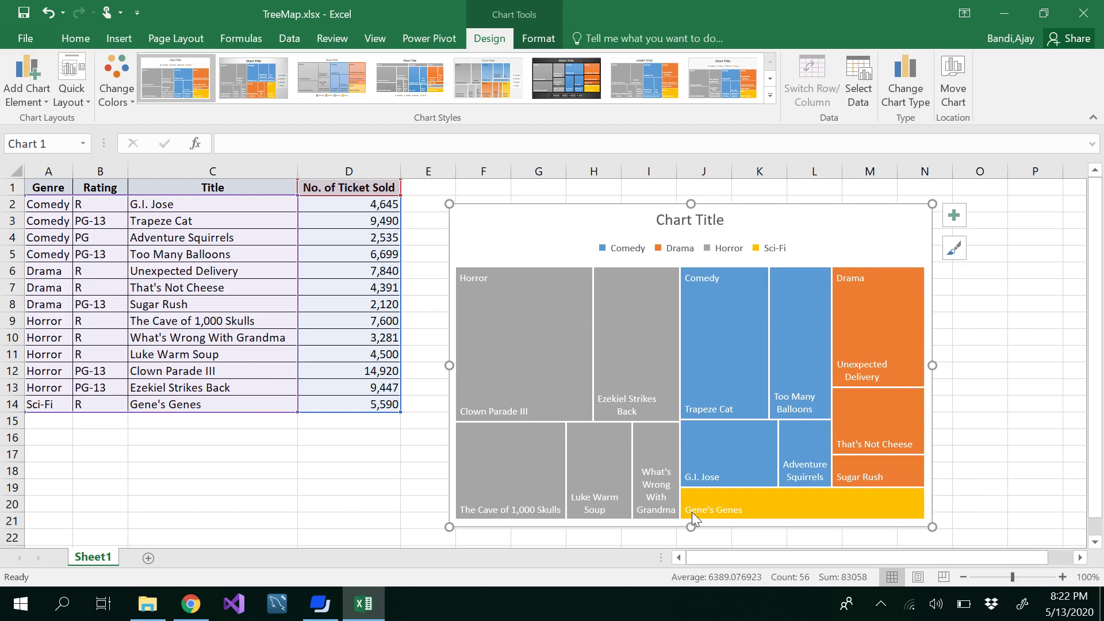
mouse_move(700, 516)
drag(558, 220, 600, 207)
click(395, 474)
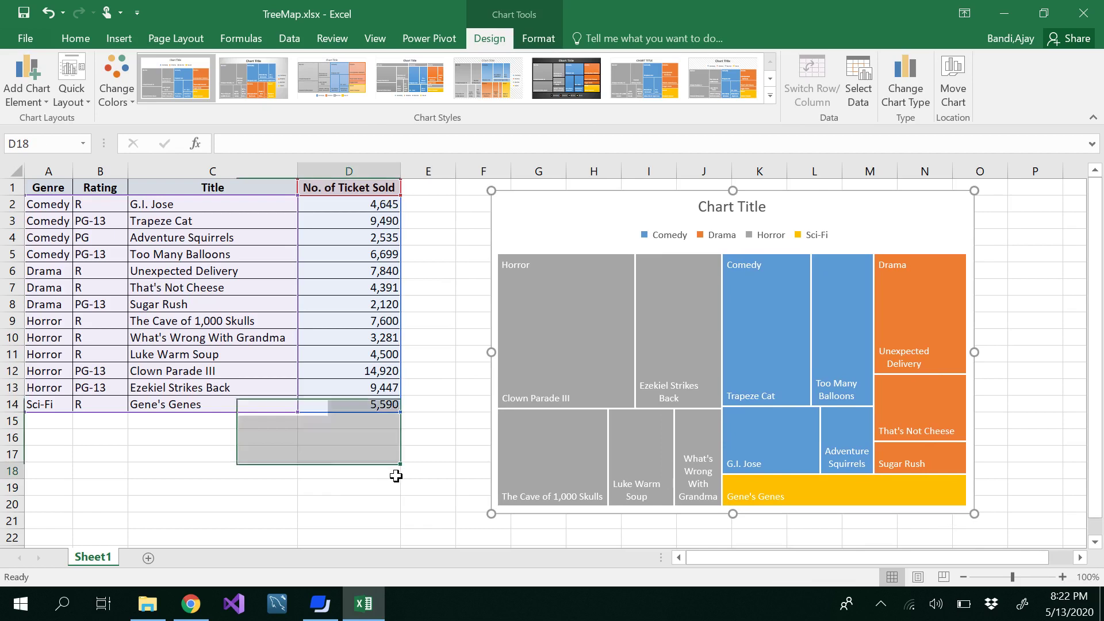
drag(557, 217, 796, 222)
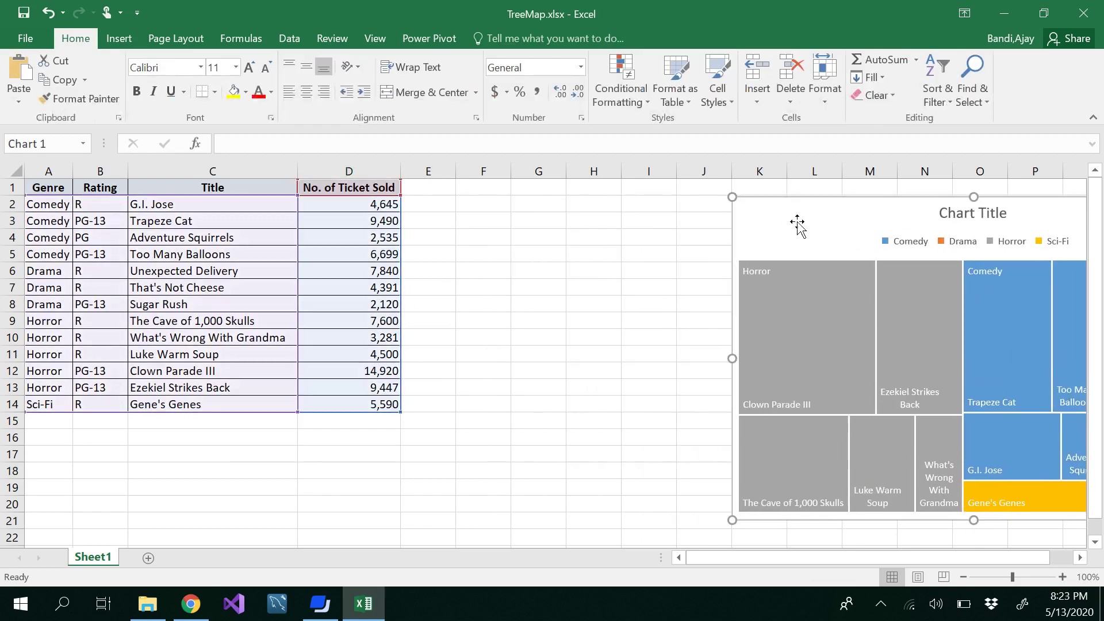
click(451, 276)
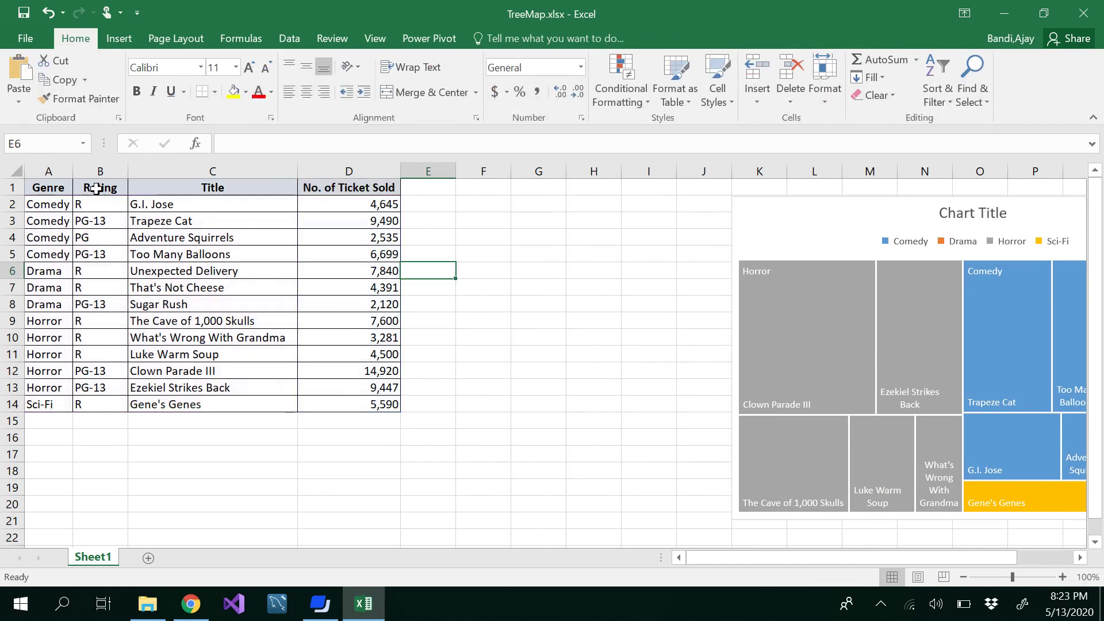
Insert a second treemap chart from the Rating, Title and No. of Ticket Sold data in B1:D14, and shift it slightly toward the table.
drag(96, 182, 344, 399)
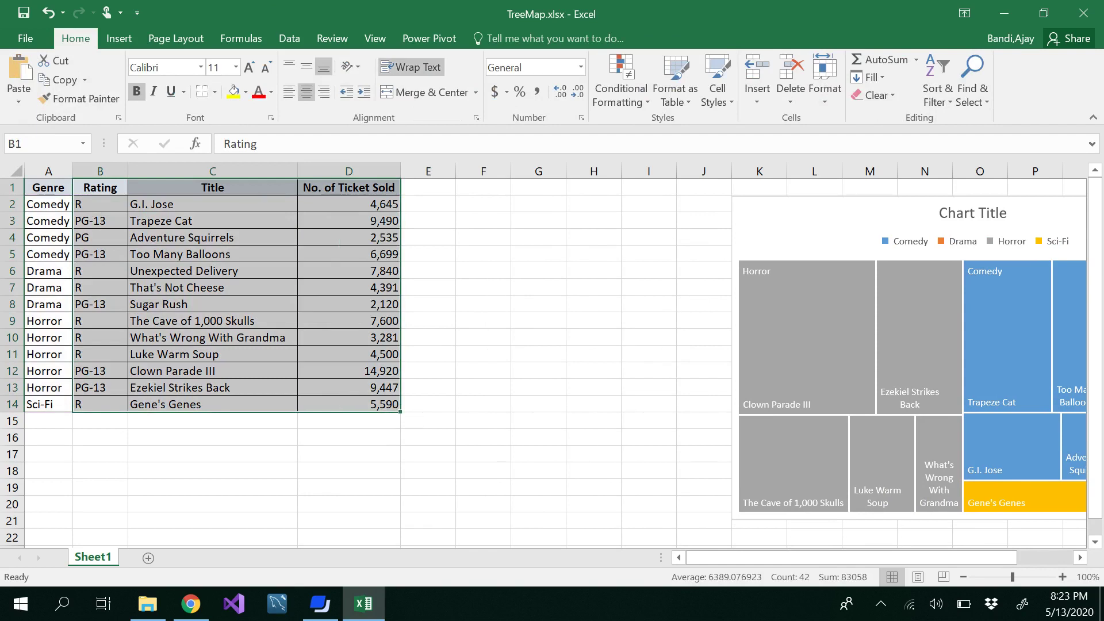
click(119, 38)
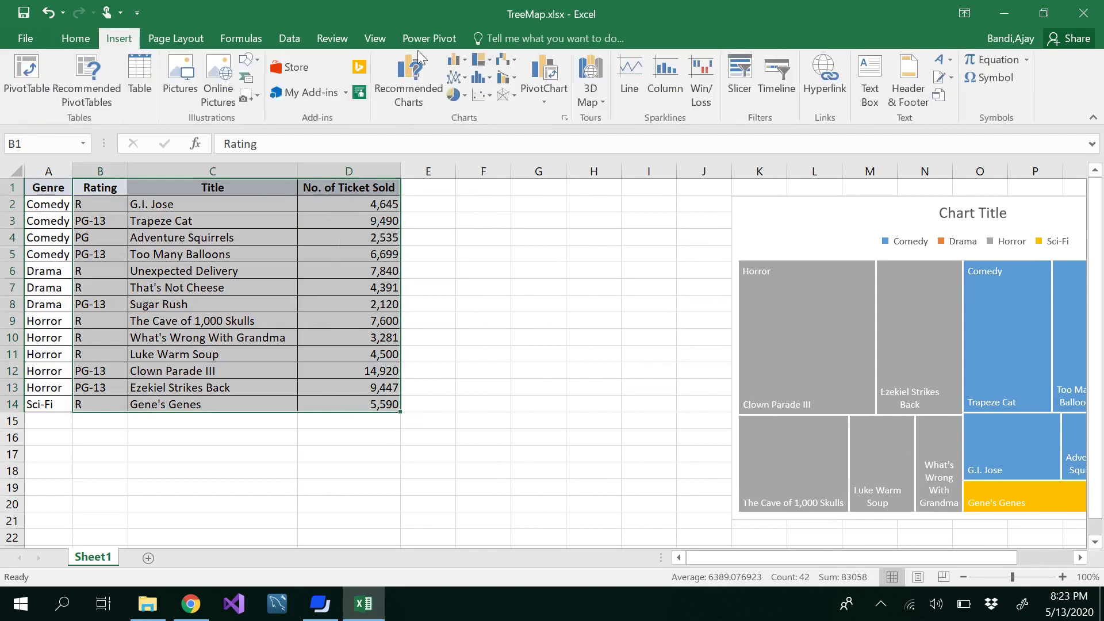
click(481, 59)
click(496, 112)
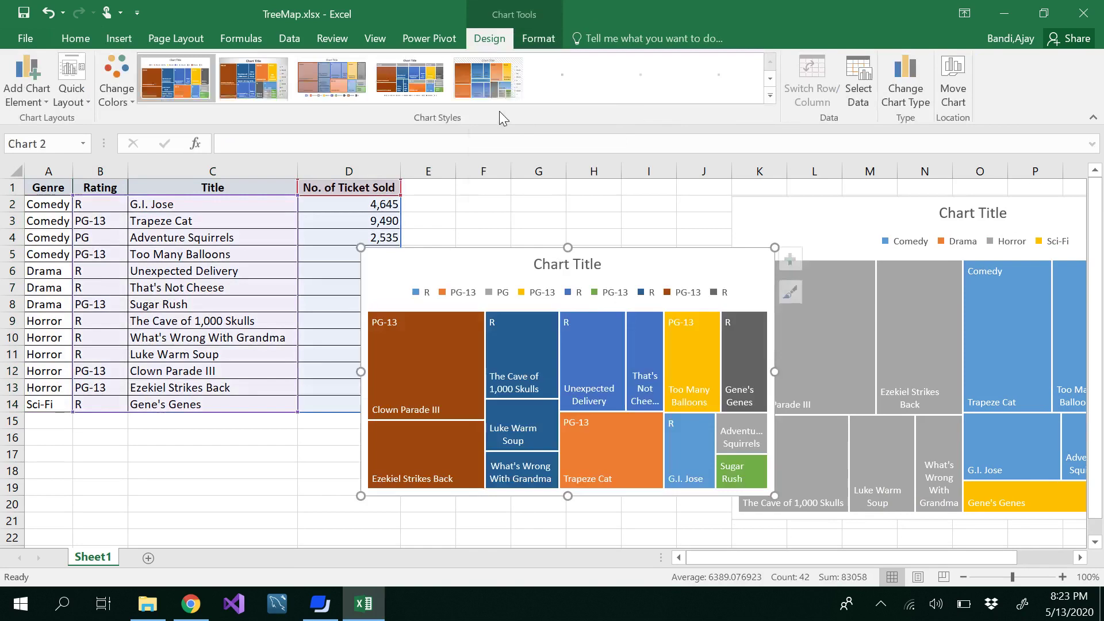
drag(660, 256, 616, 236)
mouse_move(355, 338)
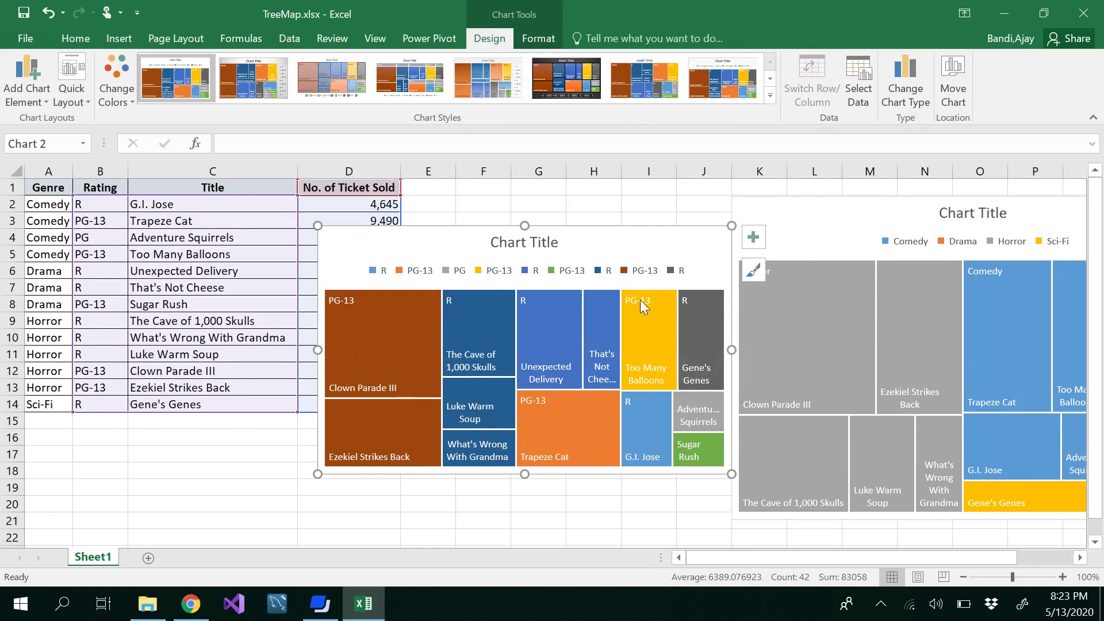
Move the Rating-based treemap slightly down and delete it.
drag(655, 246, 656, 272)
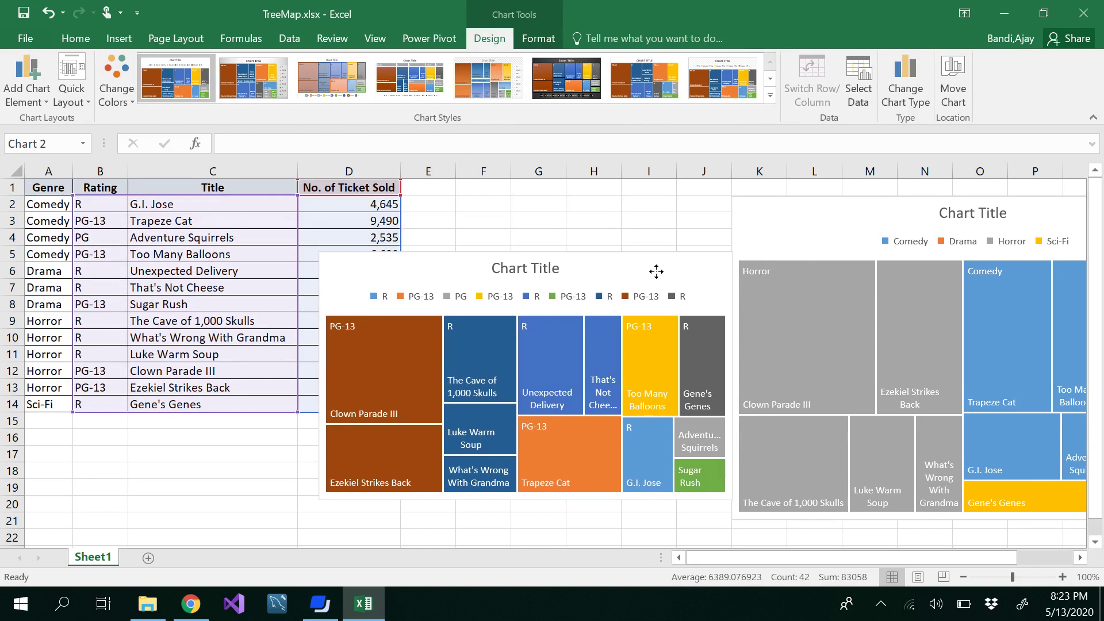
drag(656, 271, 657, 272)
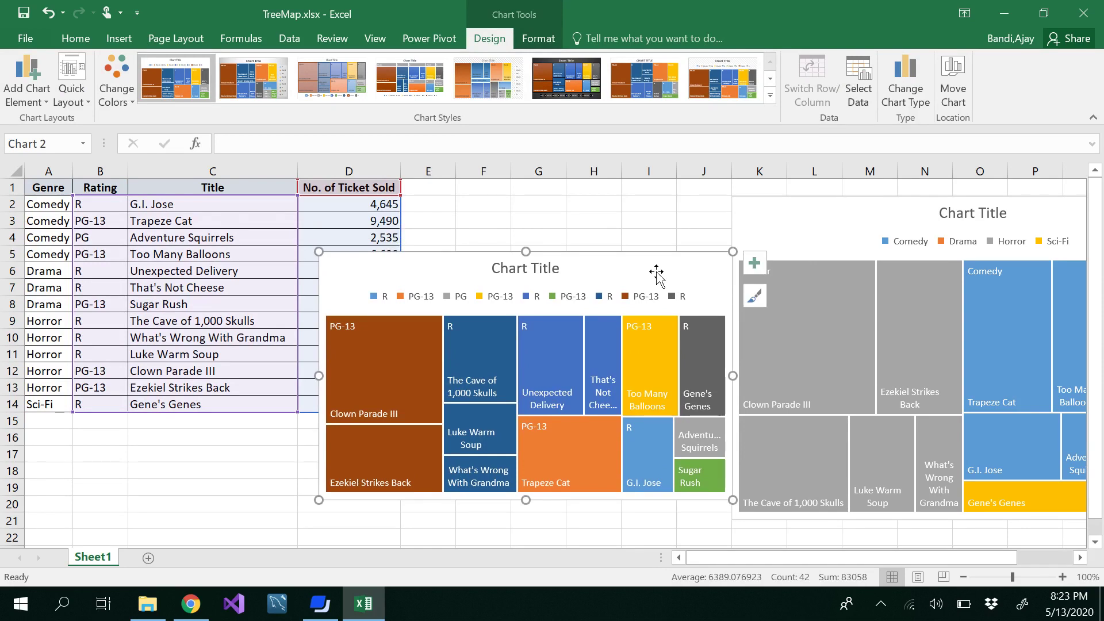
key(Delete)
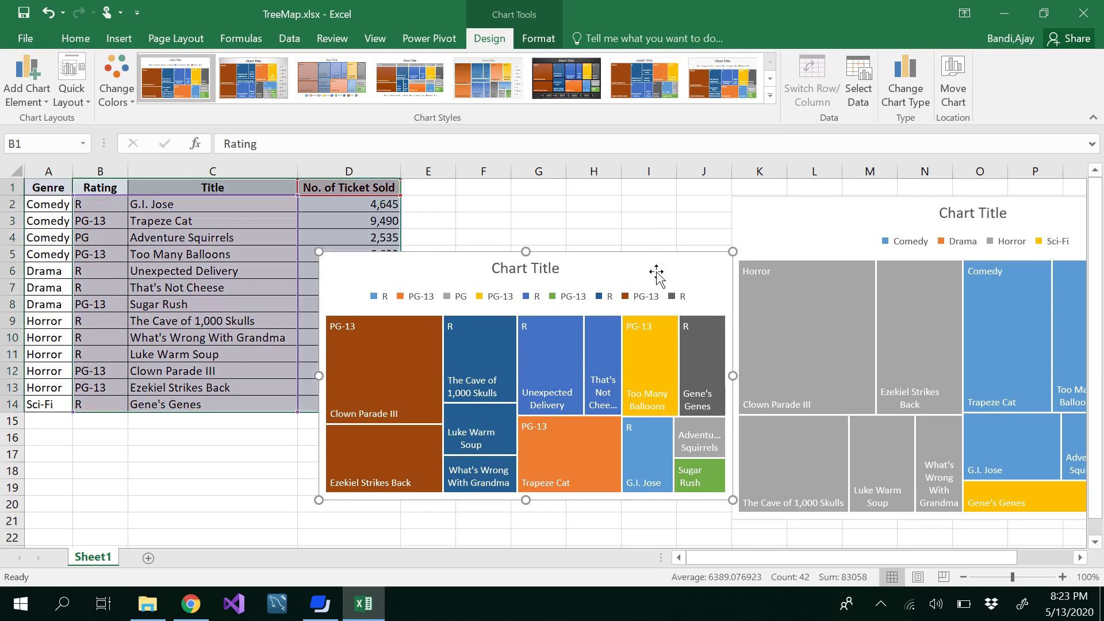
Sort the whole table by the Rating column's values from A to Z, expanding the selection to the neighbouring columns.
click(101, 165)
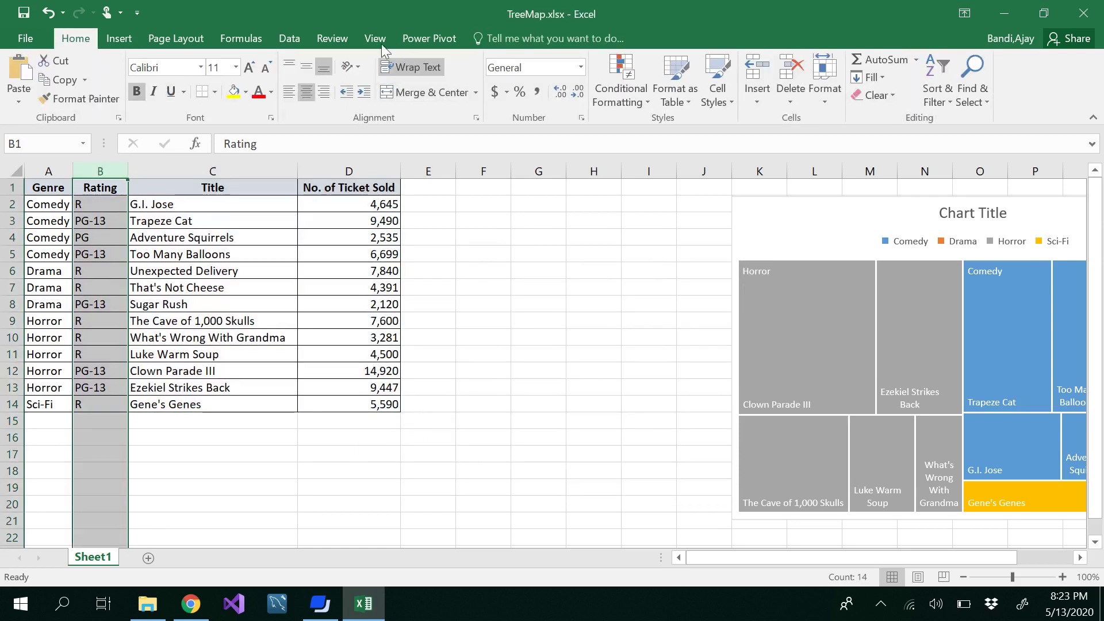
click(299, 47)
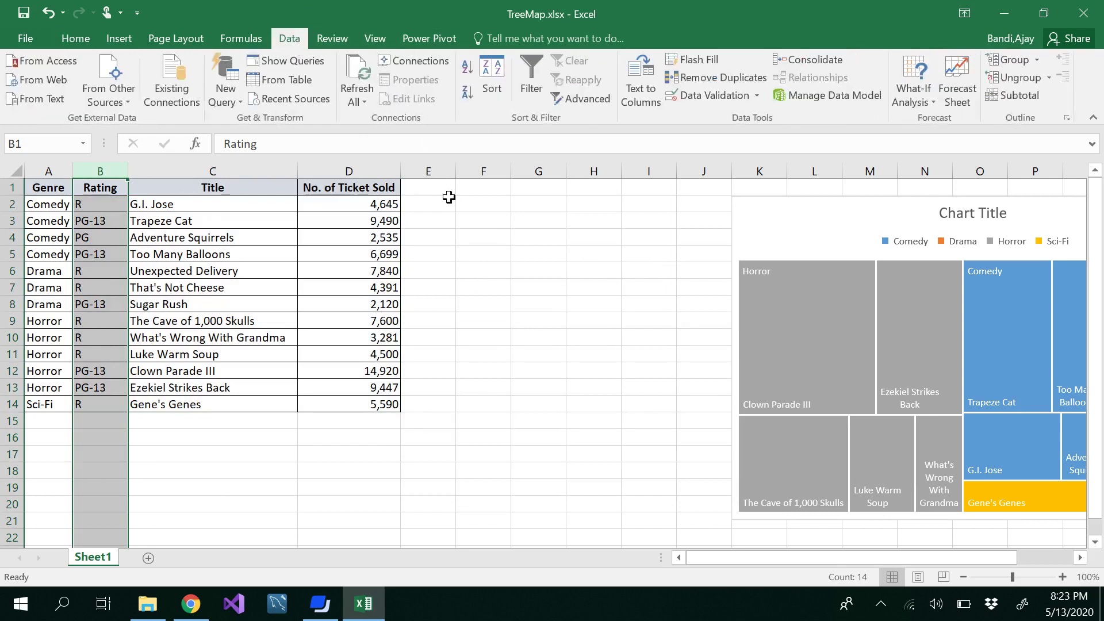
click(496, 77)
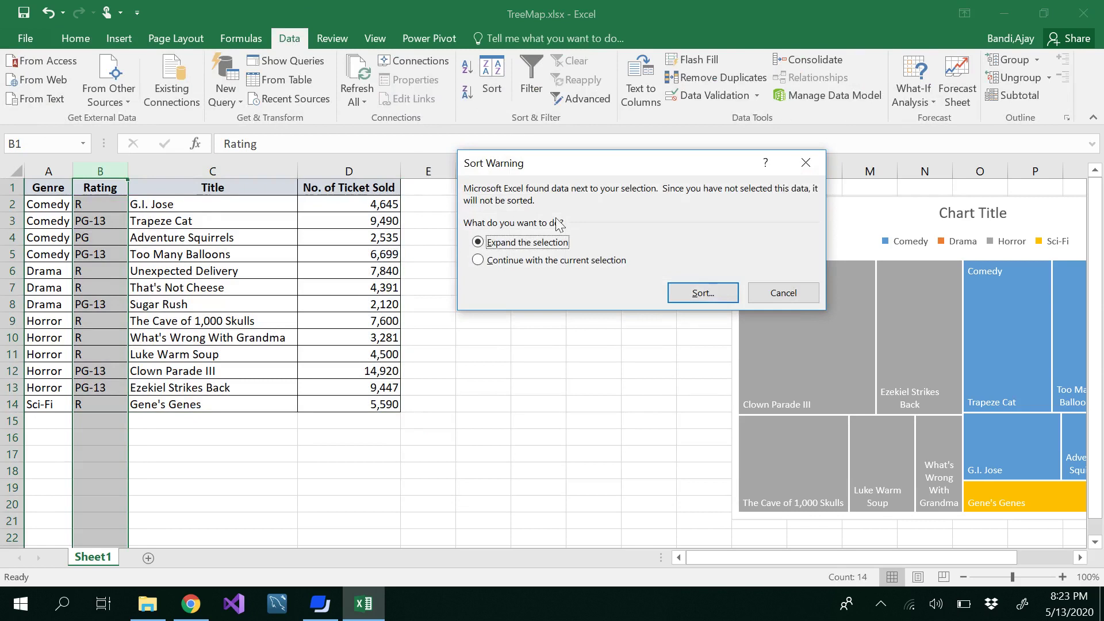
click(703, 292)
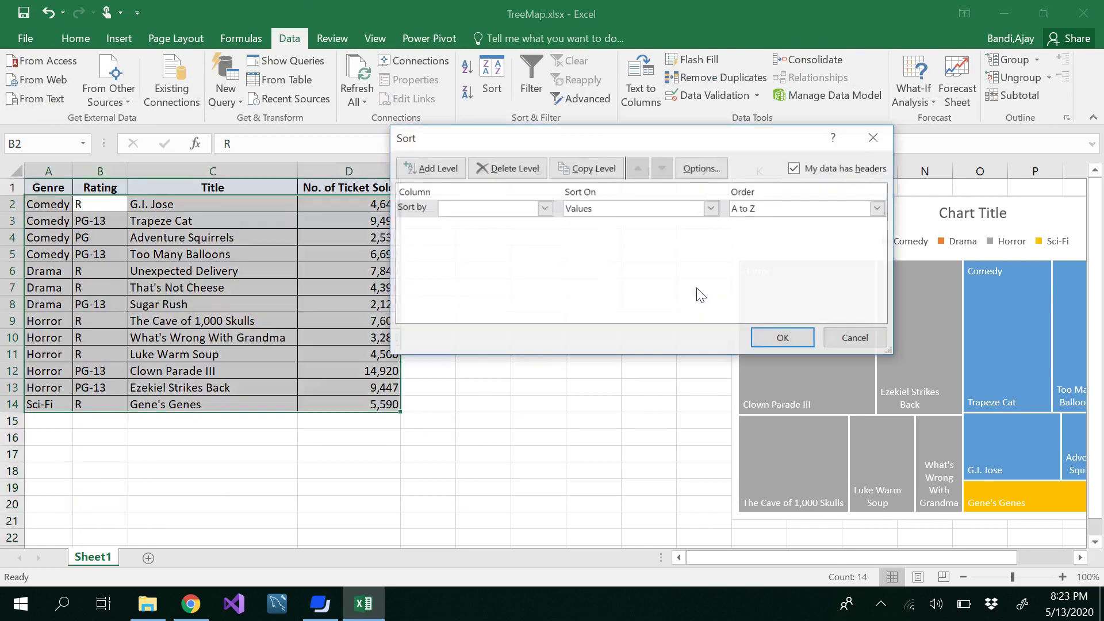
click(545, 208)
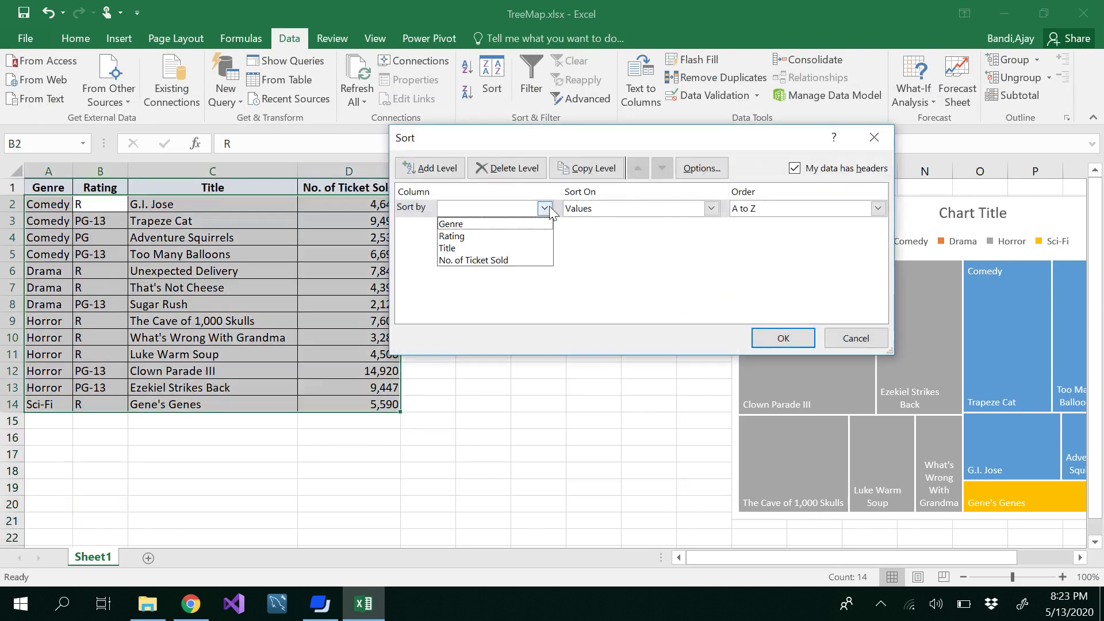
click(513, 234)
click(788, 338)
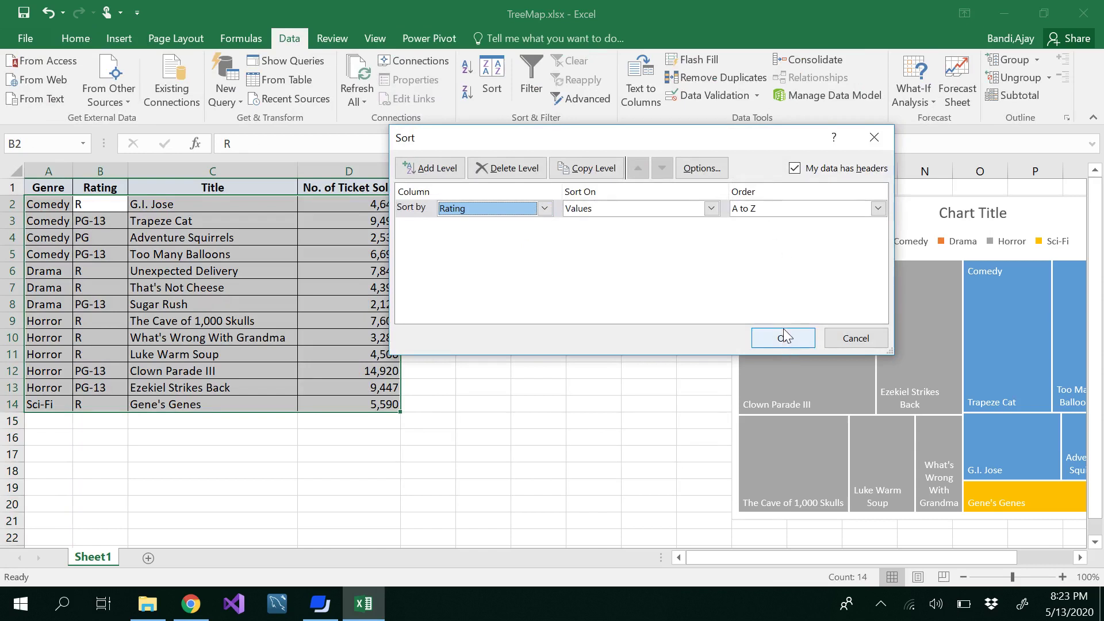
click(783, 338)
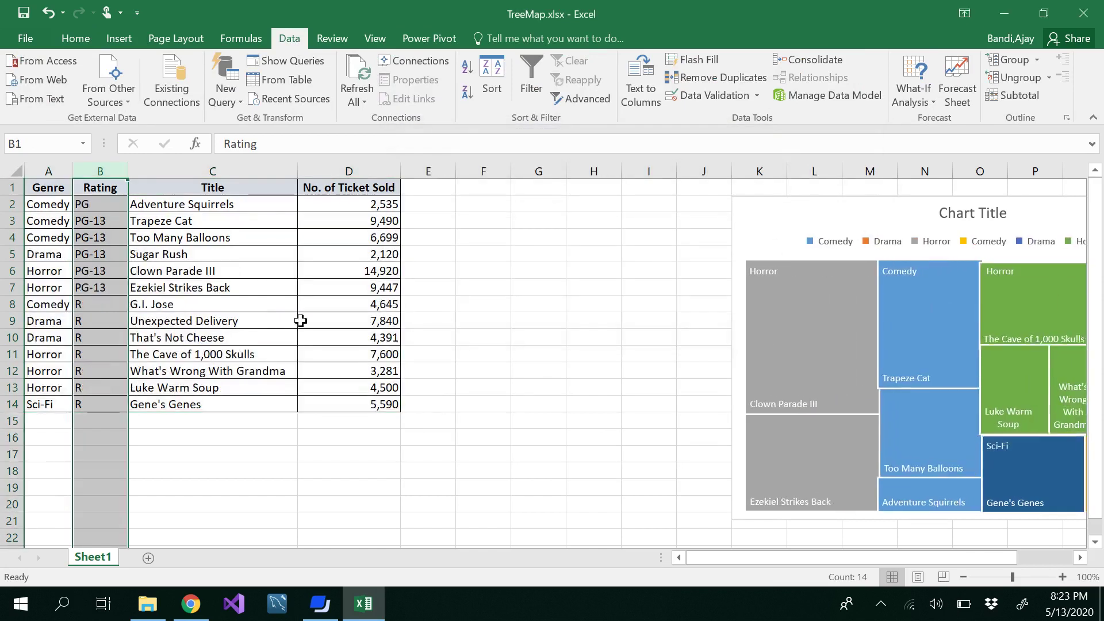
Move the Genre-based treemap back near the table and delete it.
drag(826, 207, 569, 198)
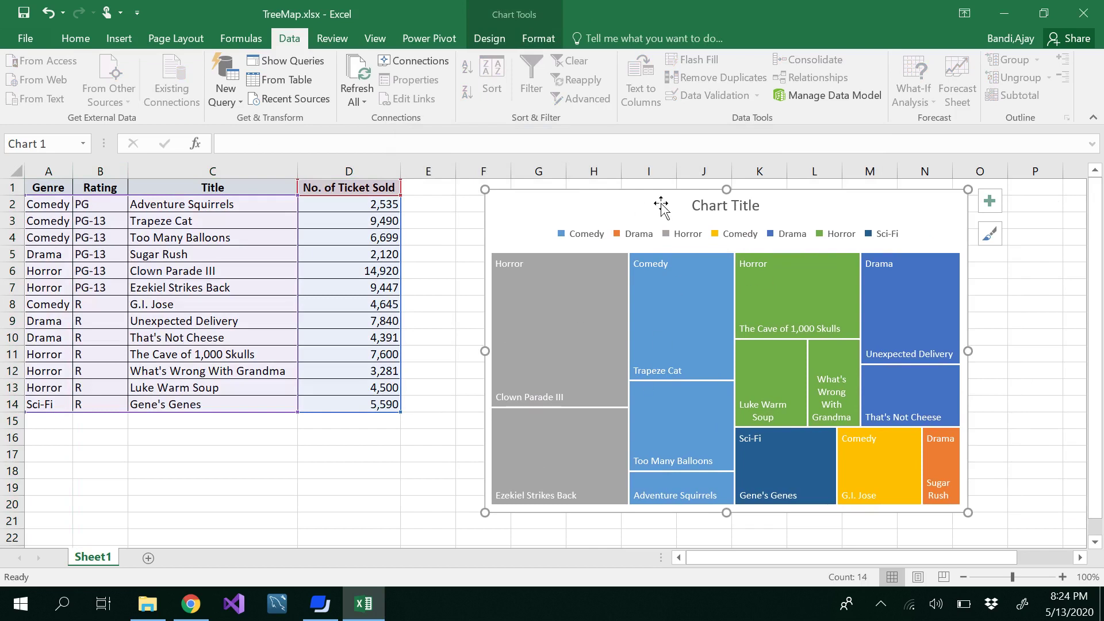
key(Delete)
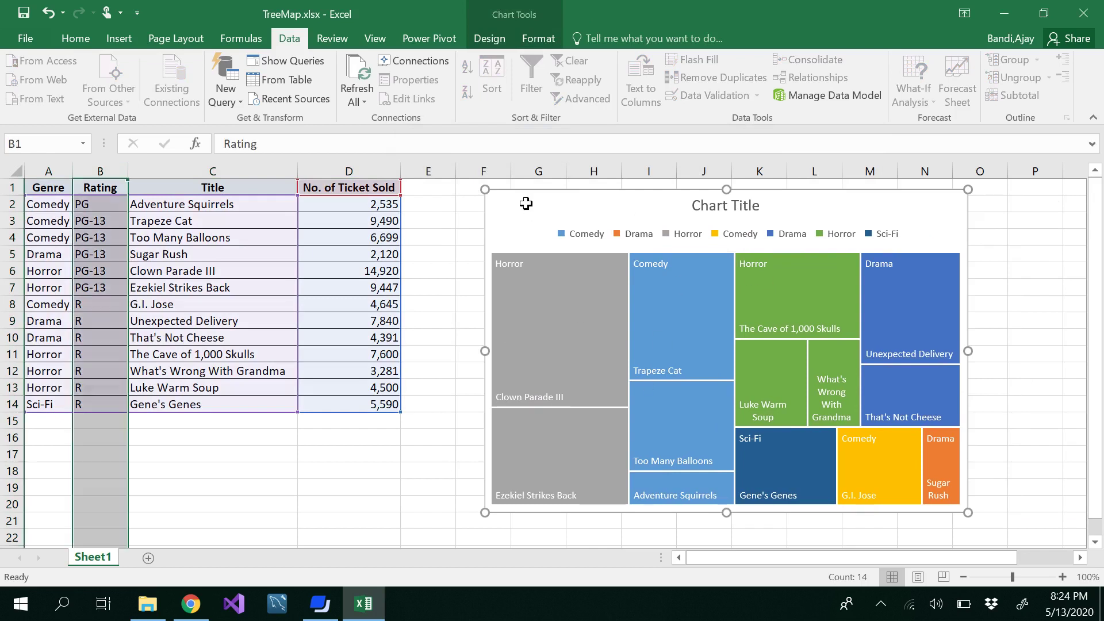
click(547, 342)
Insert a treemap chart from the sorted data in B1:D14, place it beside the table, and enlarge it to about column N and row 21.
drag(101, 187, 360, 399)
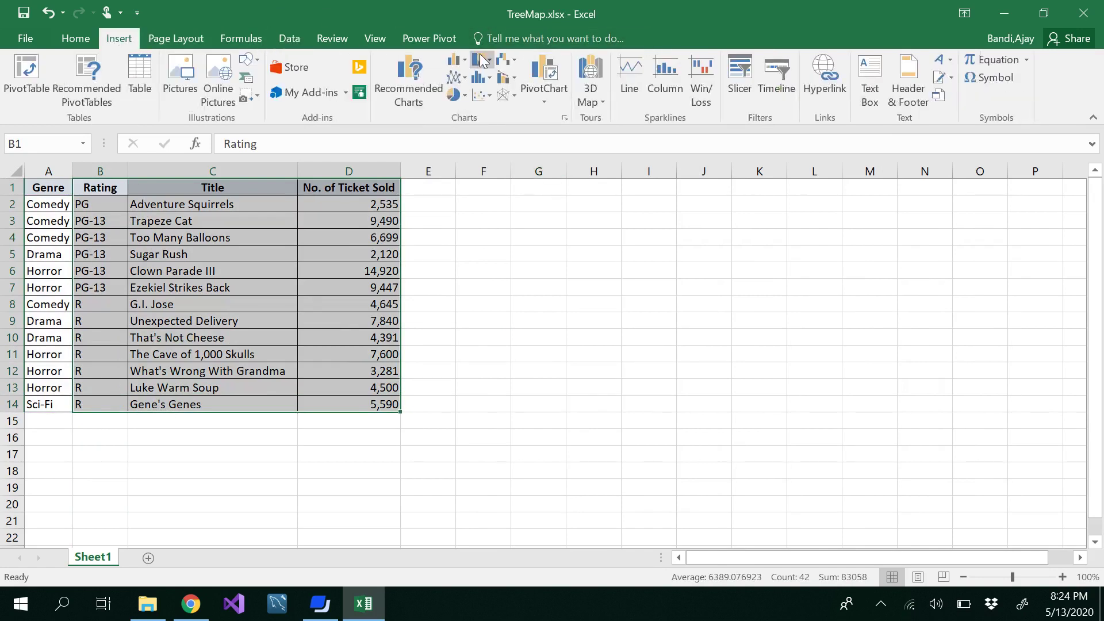
click(487, 63)
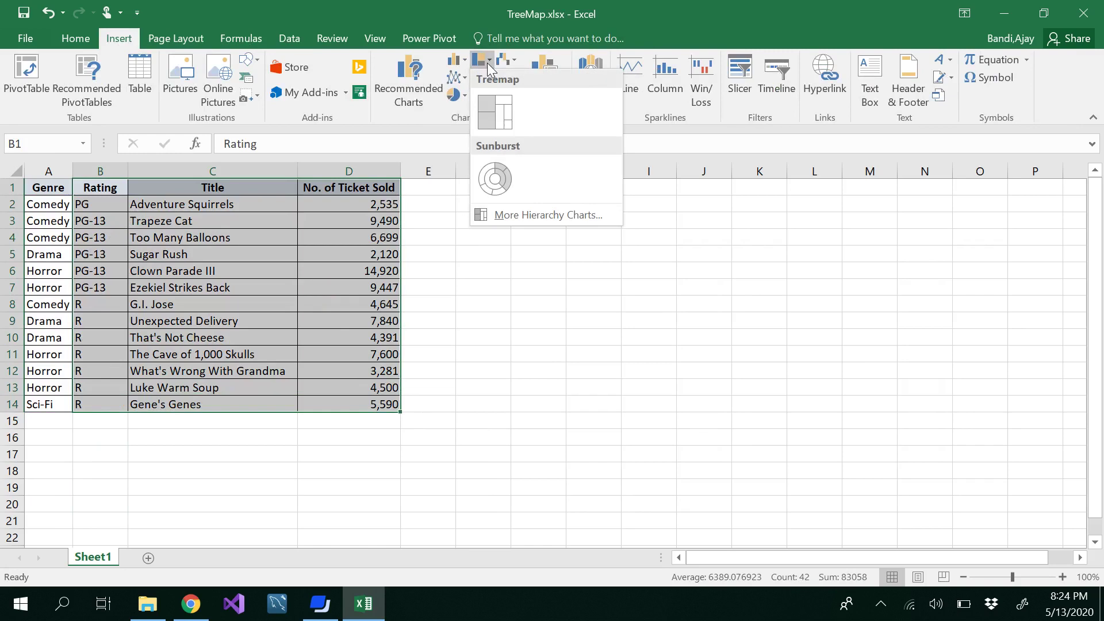
click(505, 114)
drag(641, 261, 781, 225)
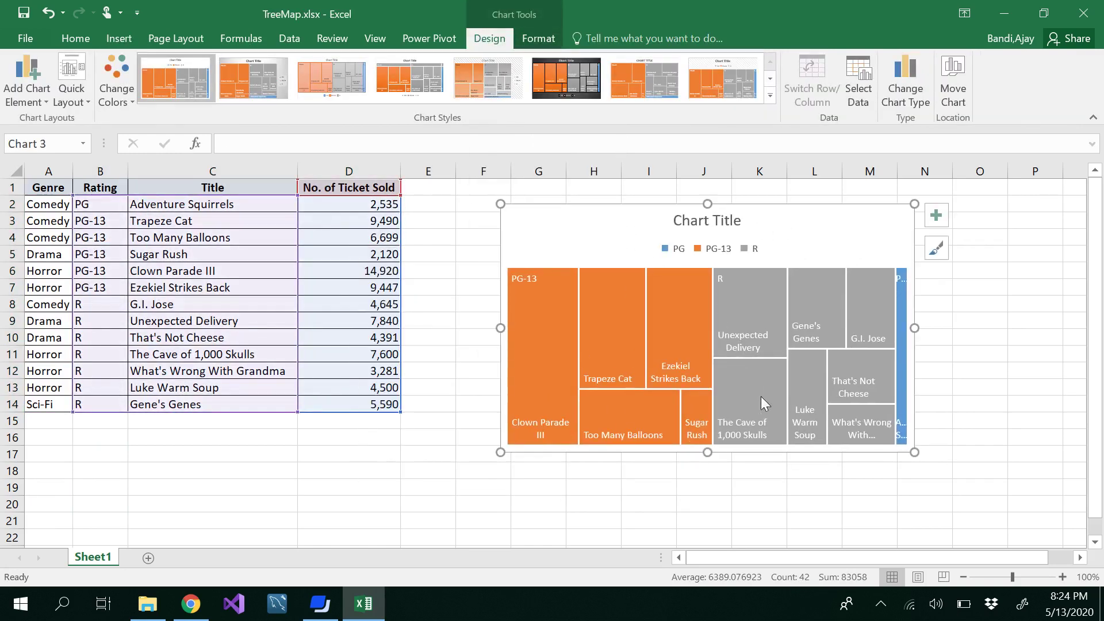
drag(916, 453, 946, 523)
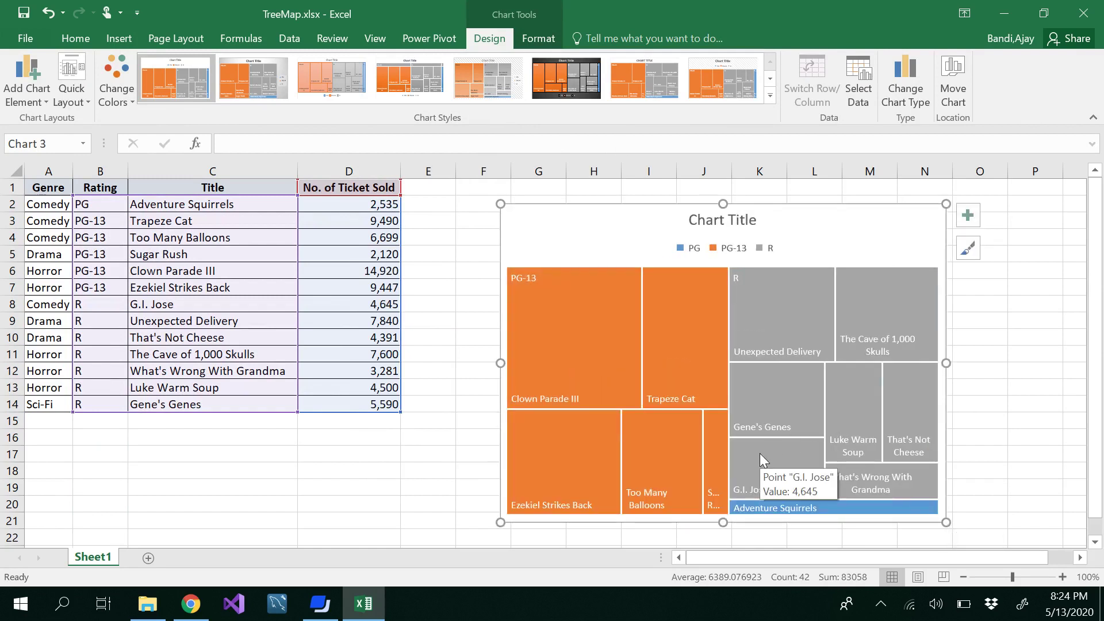
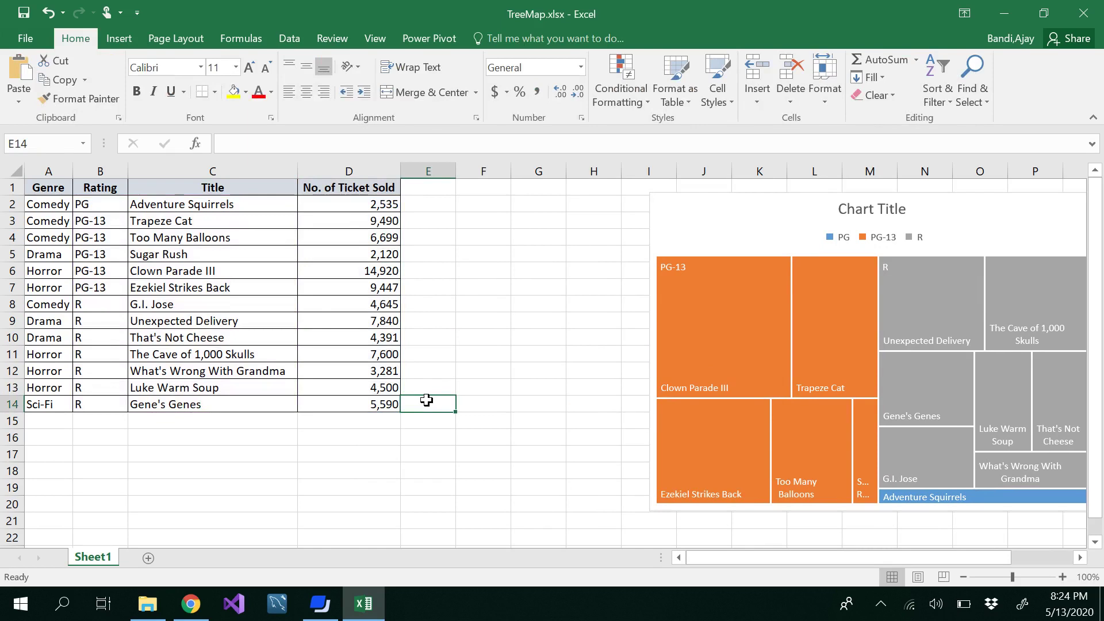
Total the R-rated ticket sales in E14 with a SUM over D8:D14.
text(=)
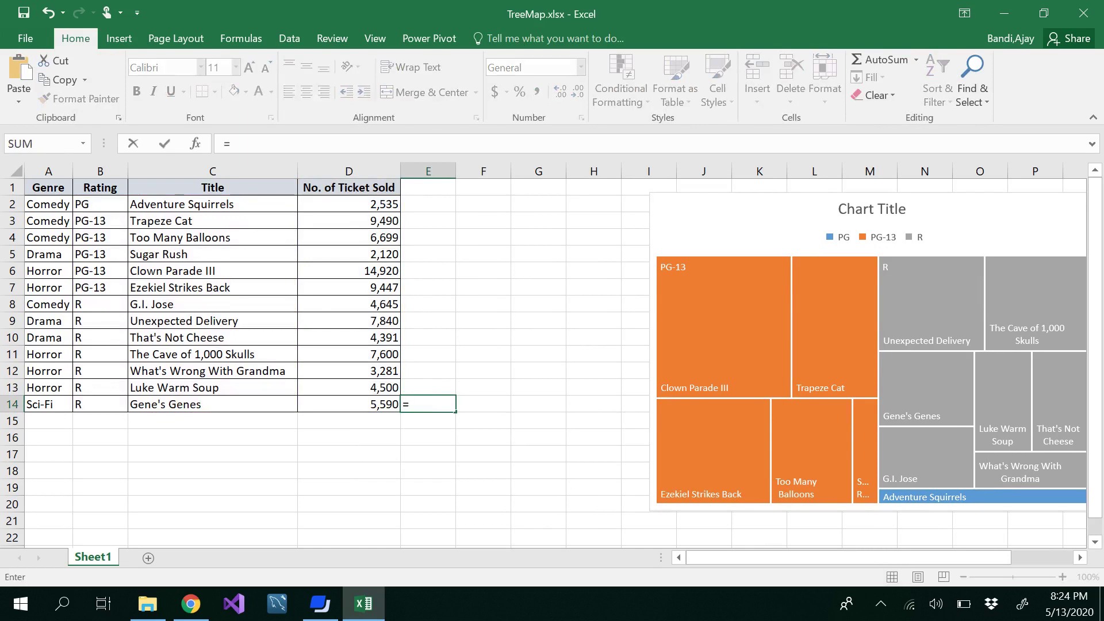
text(s)
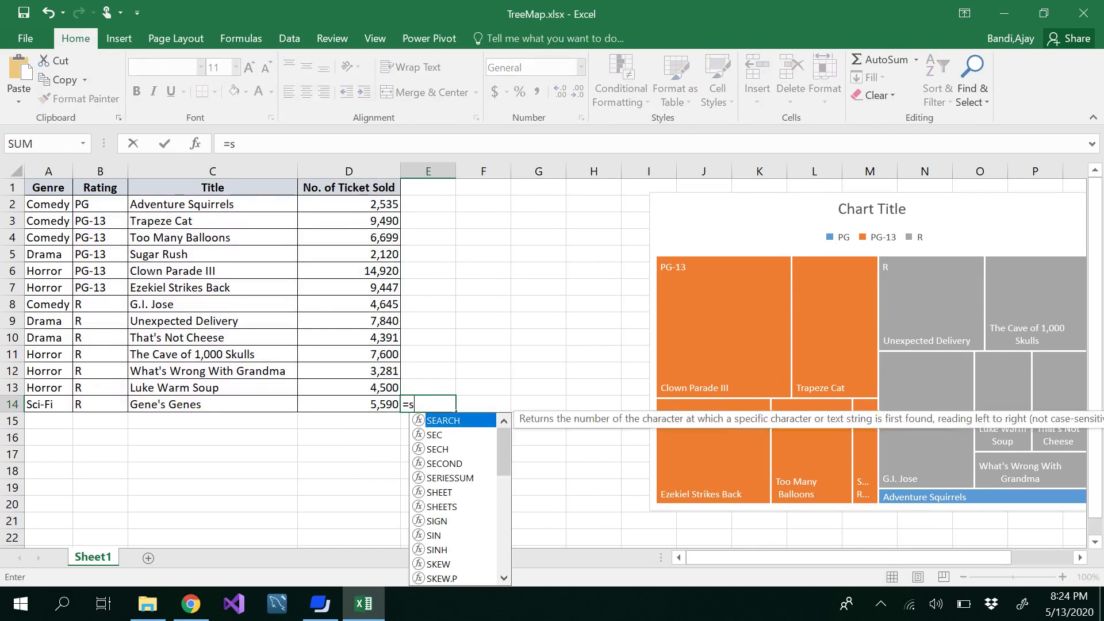
text(um()
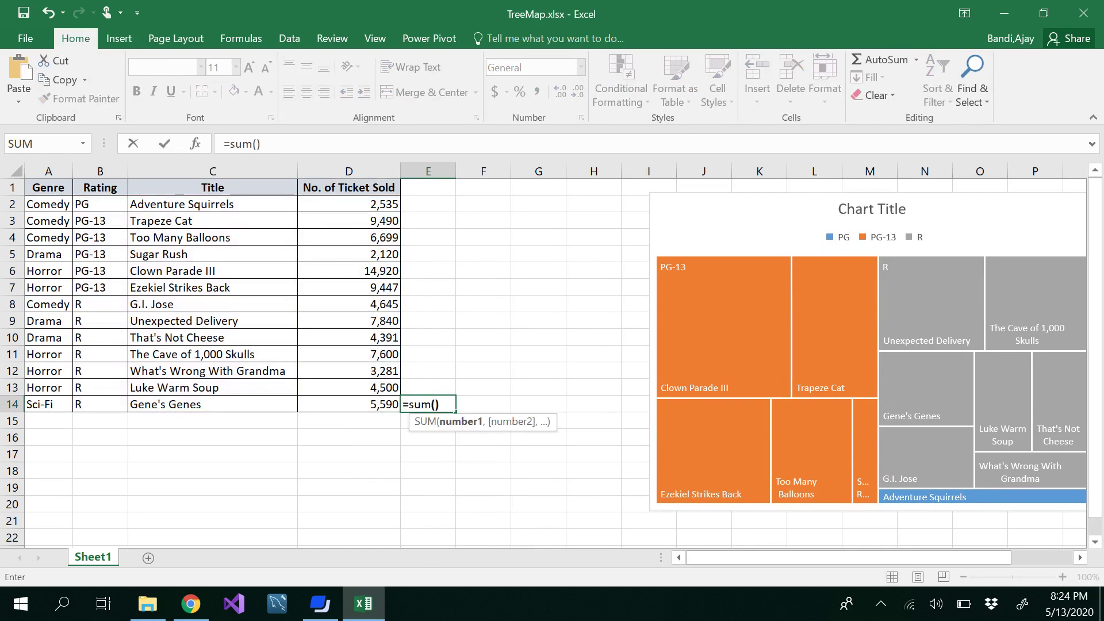
text())
key(Return)
click(523, 396)
drag(363, 306, 343, 404)
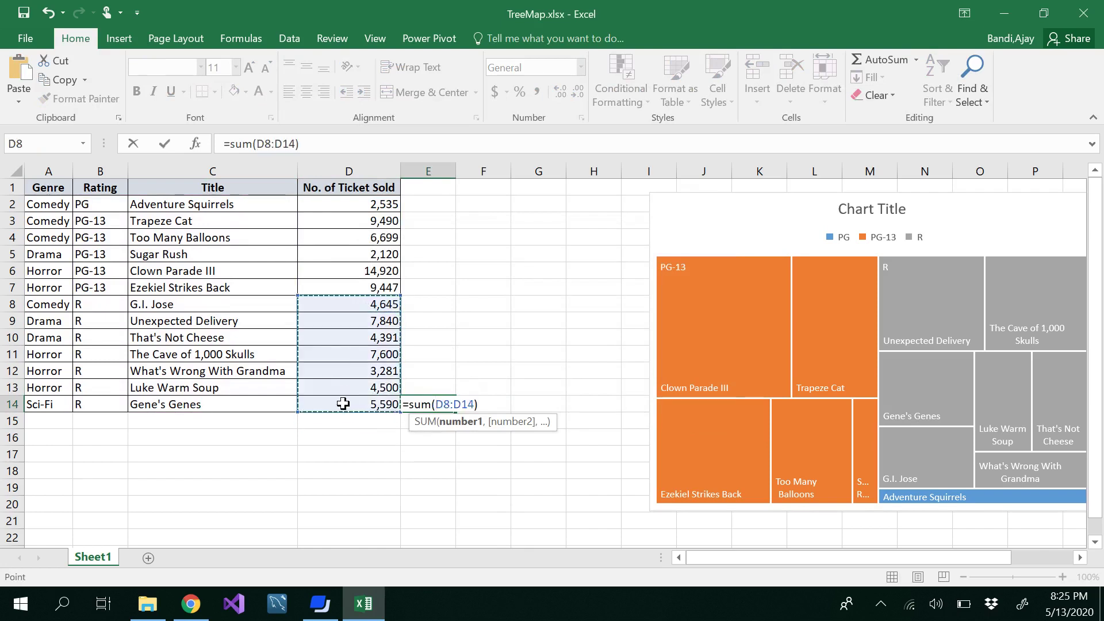
key(Return)
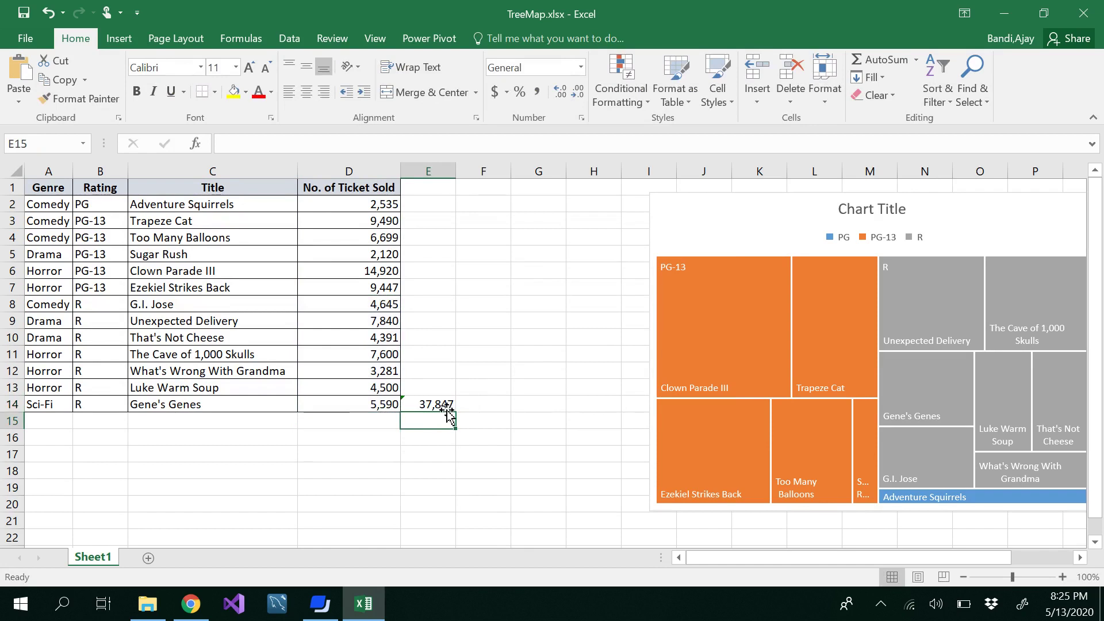
Total the PG-13 ticket sales in E7 with a SUM over D3:D7.
click(424, 291)
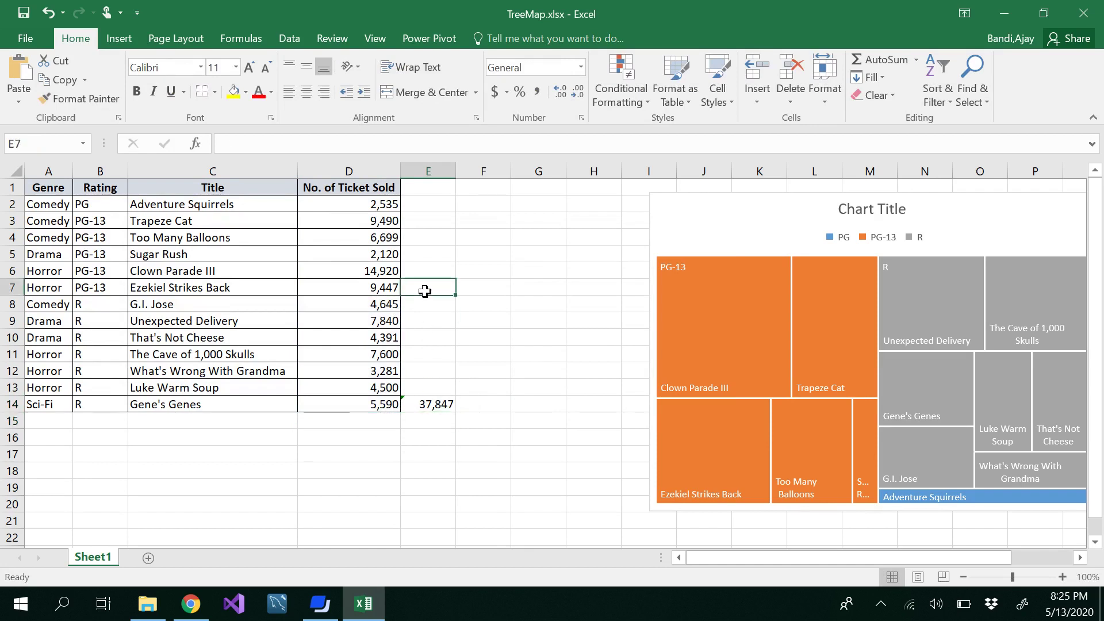
text(=sum())
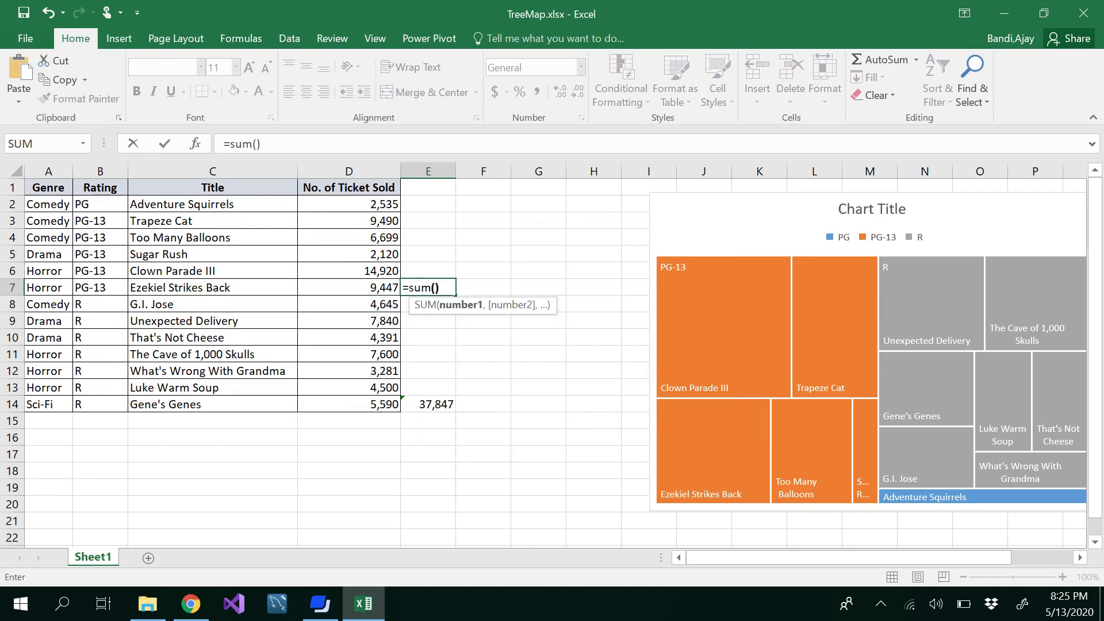
key(Return)
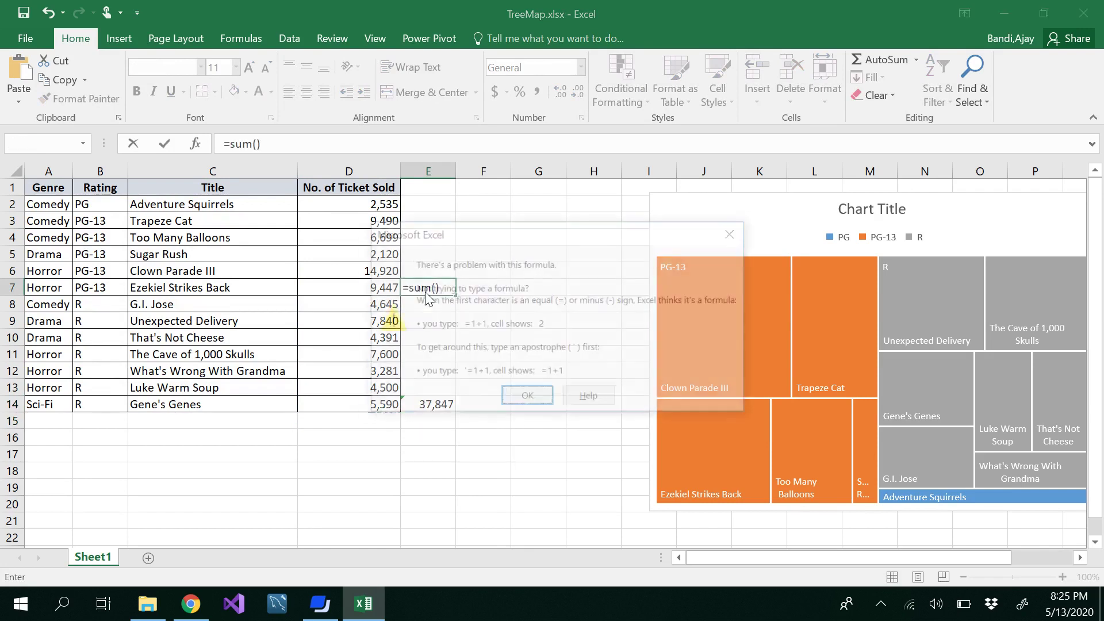
click(524, 397)
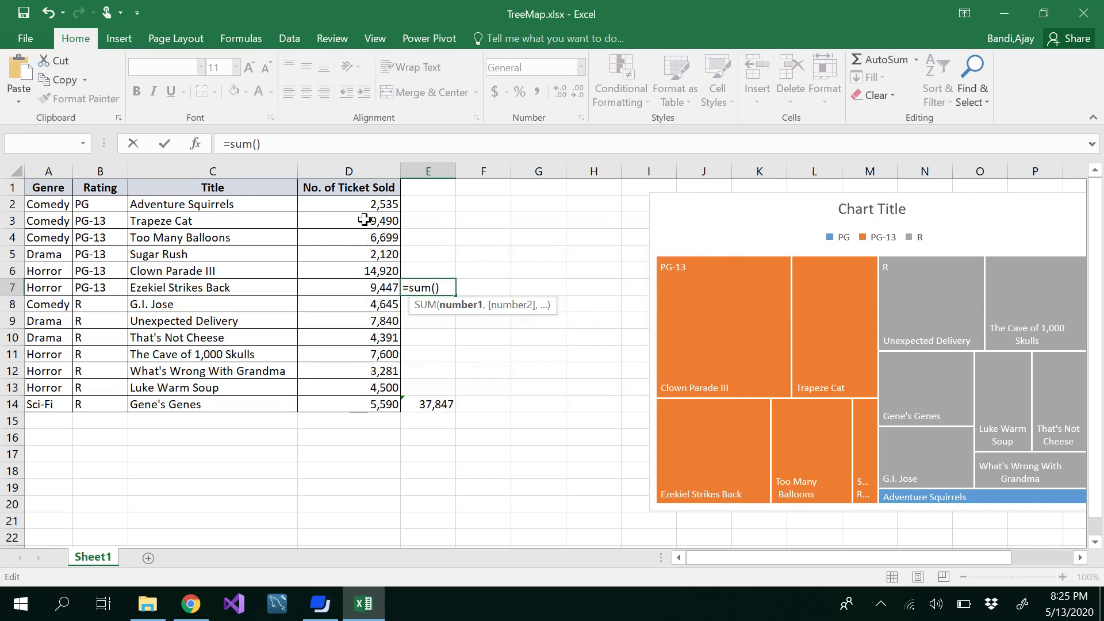
drag(365, 218, 352, 285)
key(Return)
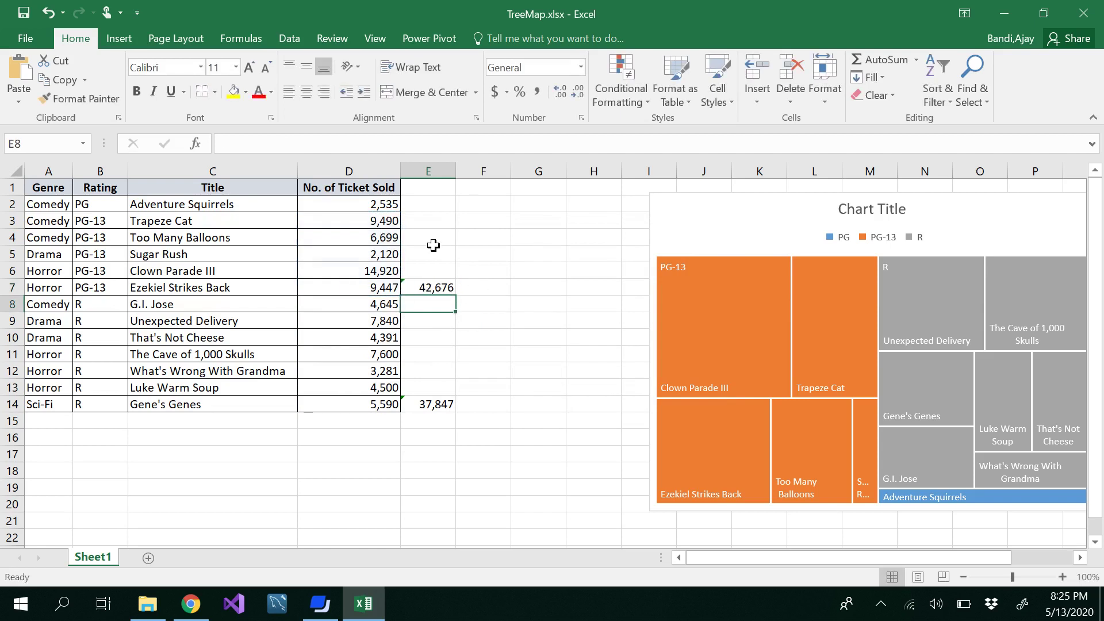
Enter a formula in E2 that references D2 as the PG ticket sales total.
click(413, 203)
text(=)
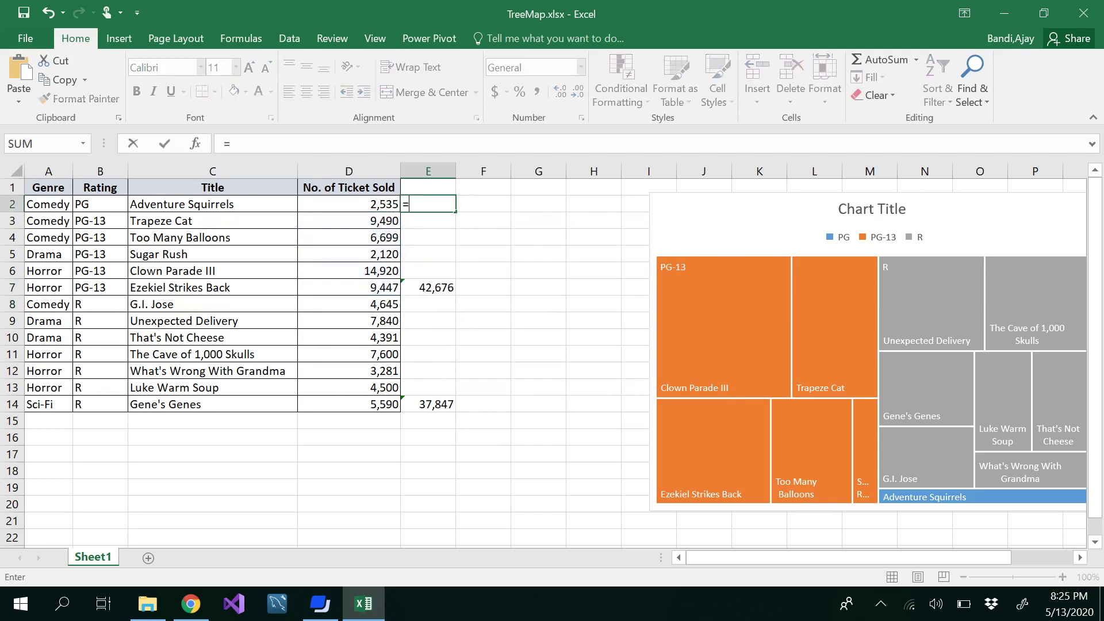
click(384, 205)
text(\)
key(Return)
Move the treemap closer to the table, to about column G, and set the tickets sold for Clown Parade III to 0.
drag(813, 205, 686, 198)
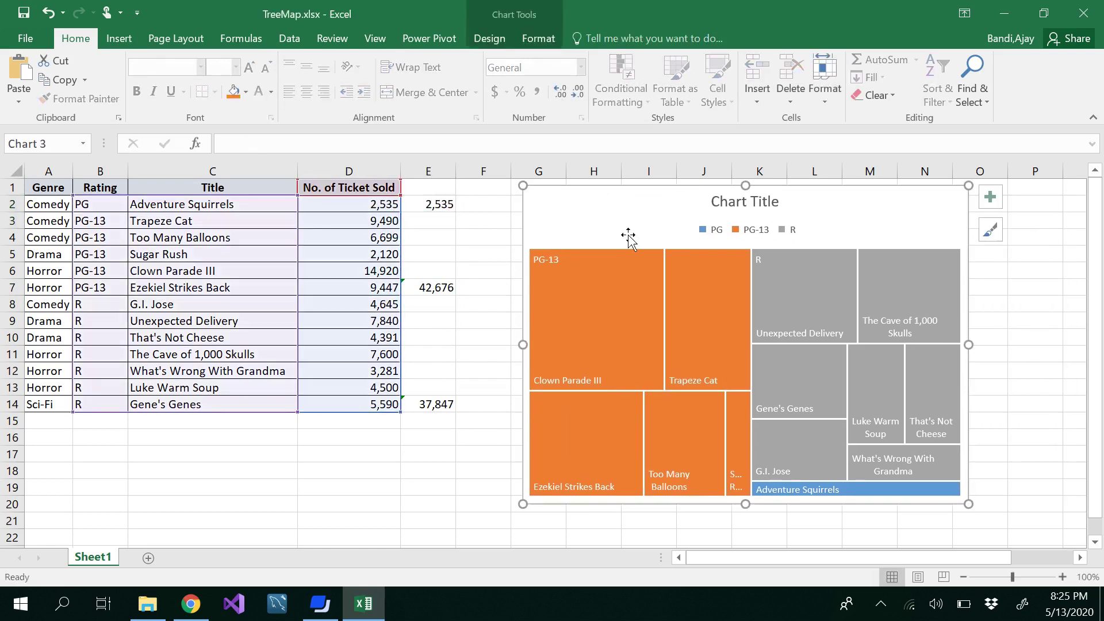
click(373, 272)
text(0)
key(Return)
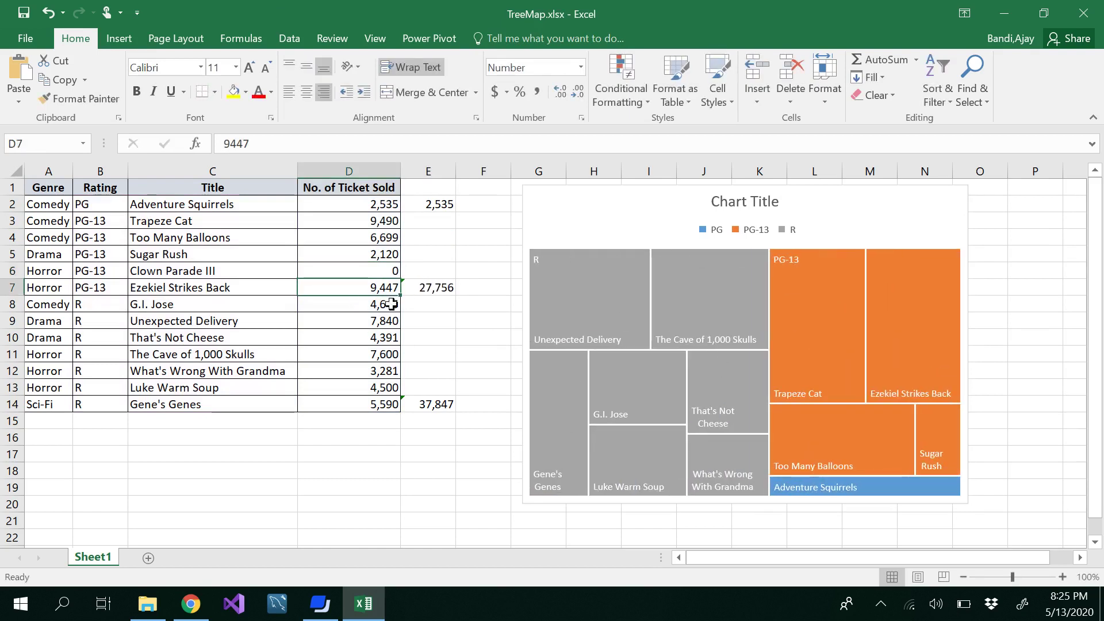
Examine the PG-13 and R totals in E7 and E14 and the R-rated rows they compare.
click(438, 291)
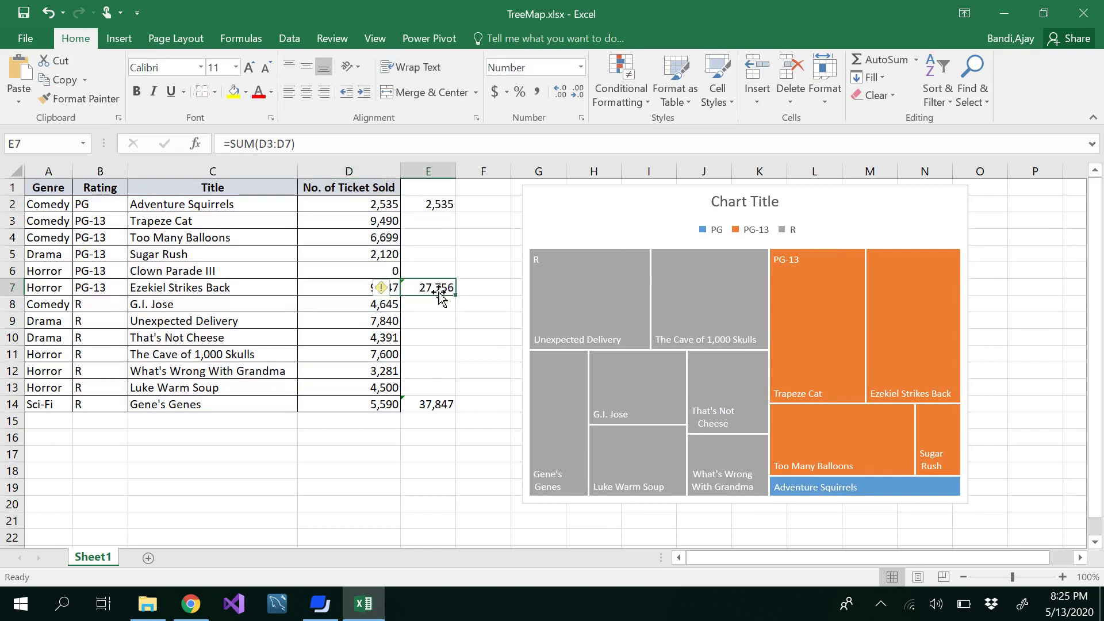
click(435, 407)
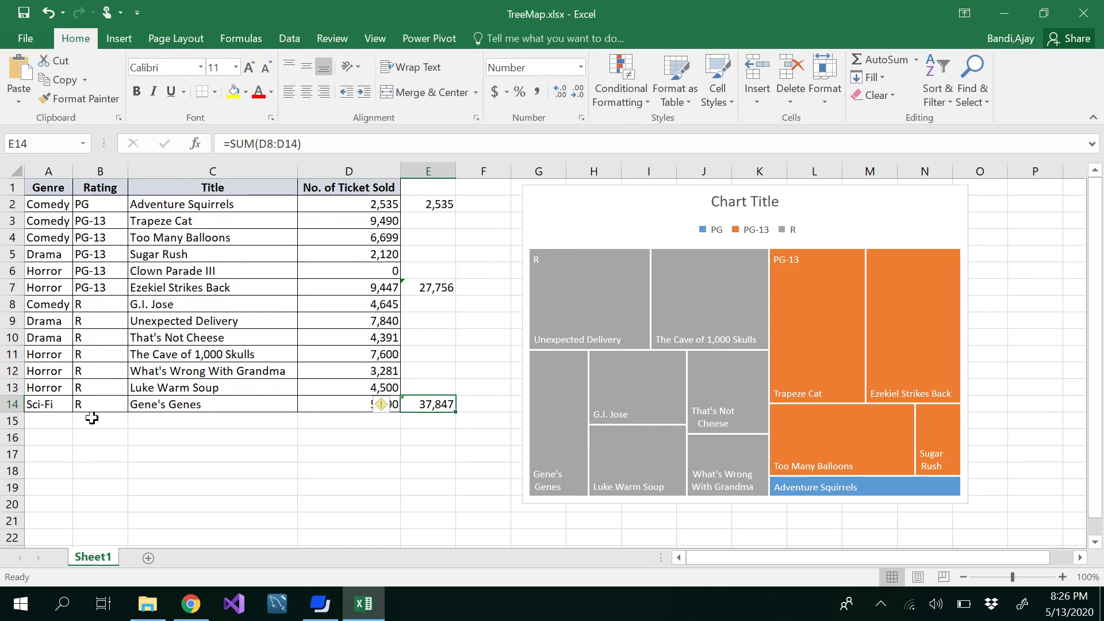
drag(89, 387, 75, 305)
click(52, 423)
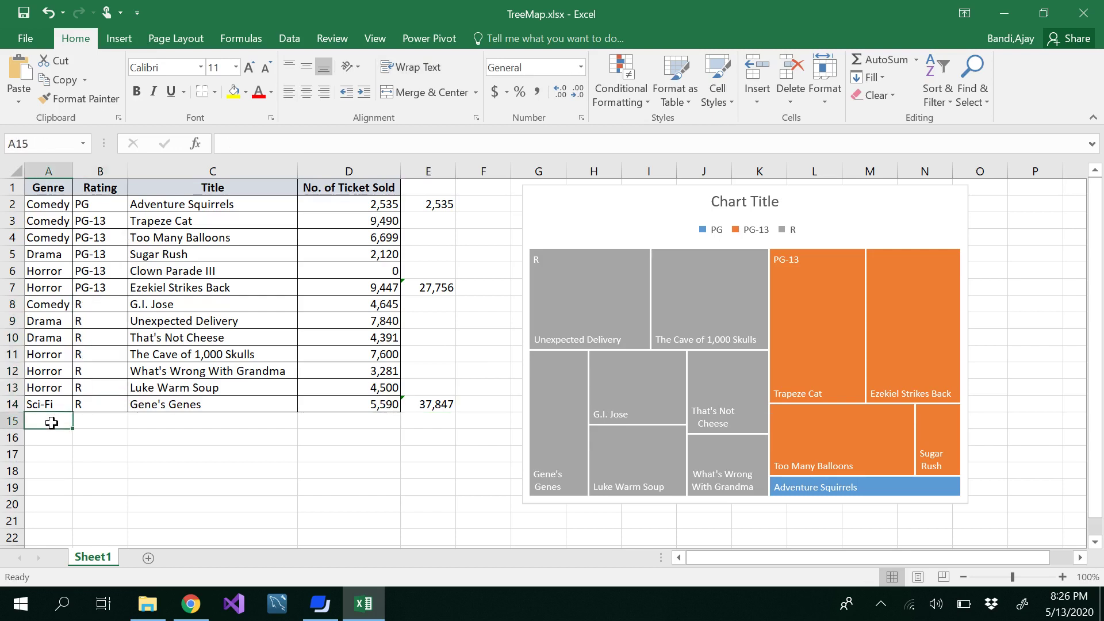